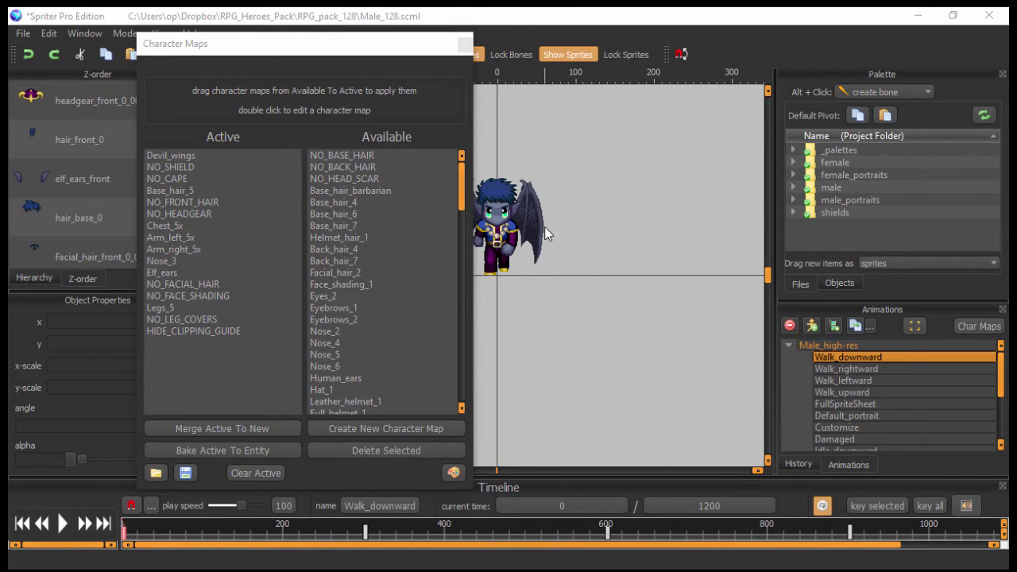
Step: Preview the Customize, Default_portrait and FullSpriteSheet animations, then move the Character Maps dialog aside
scroll(906, 378, down, 1)
click(821, 392)
click(845, 380)
click(851, 369)
click(840, 382)
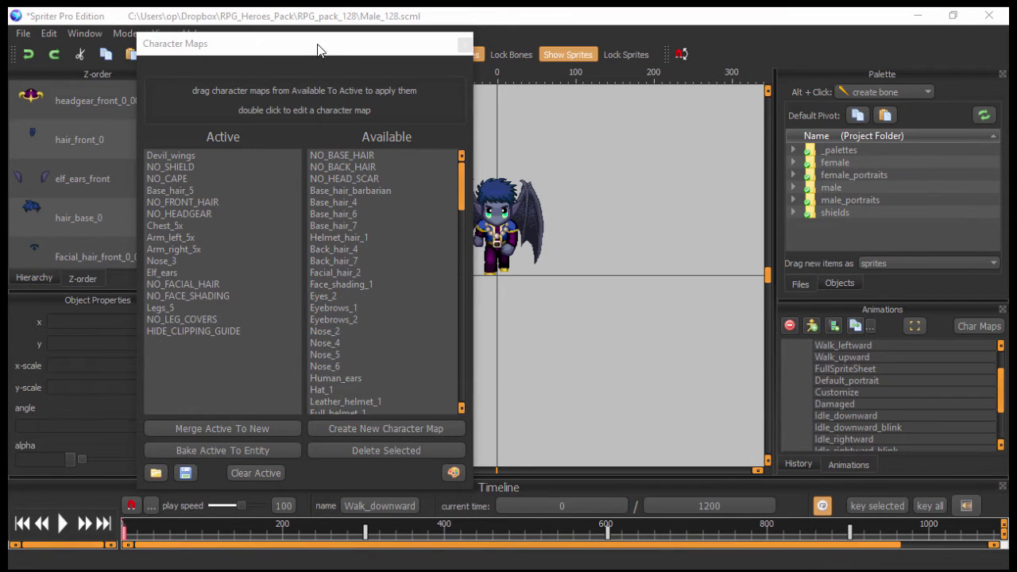
drag(317, 50, 288, 67)
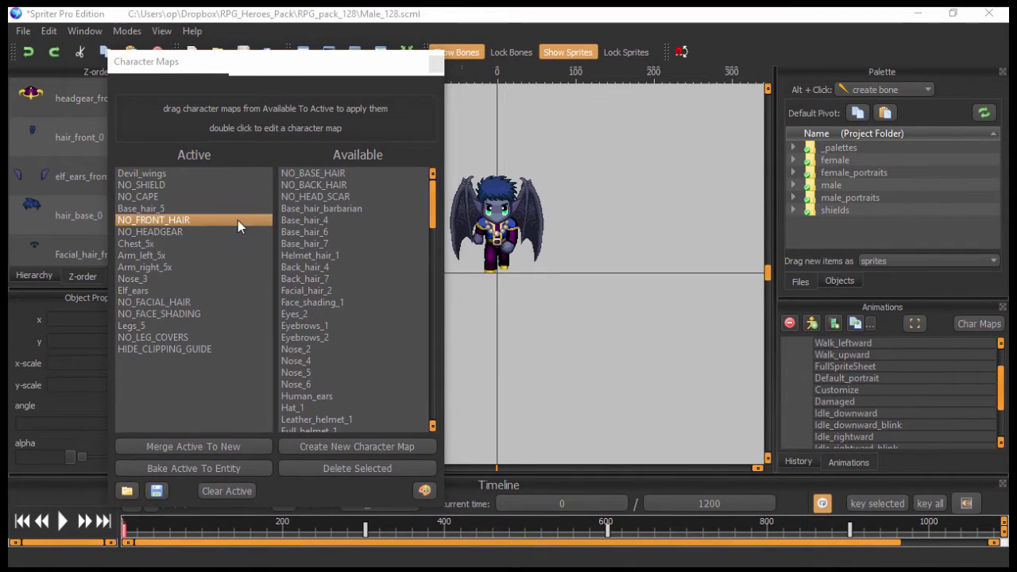
Step: Close Character Maps and open File > Export Animation To PNG/GIF with batch export ticked
click(436, 64)
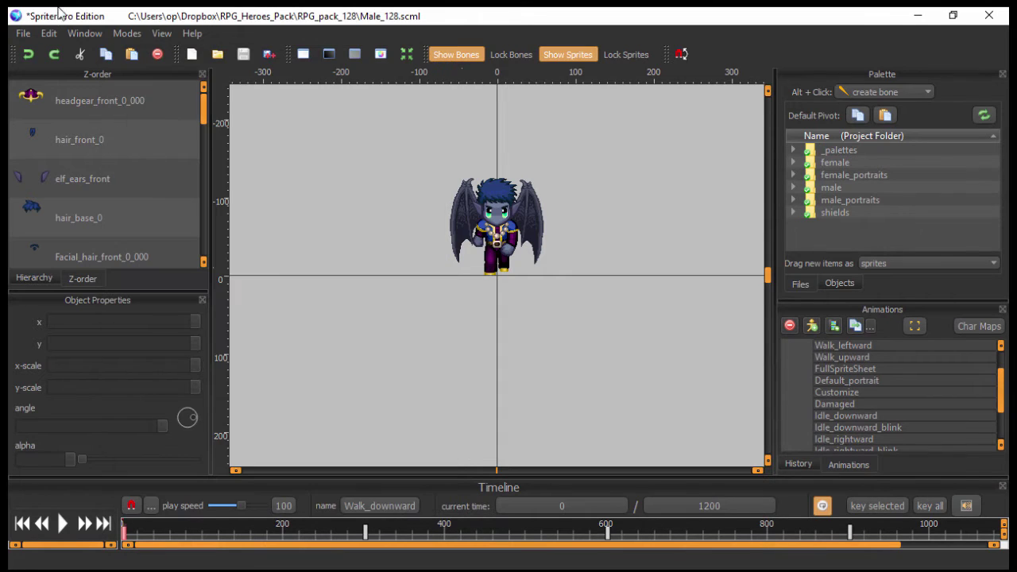
click(26, 36)
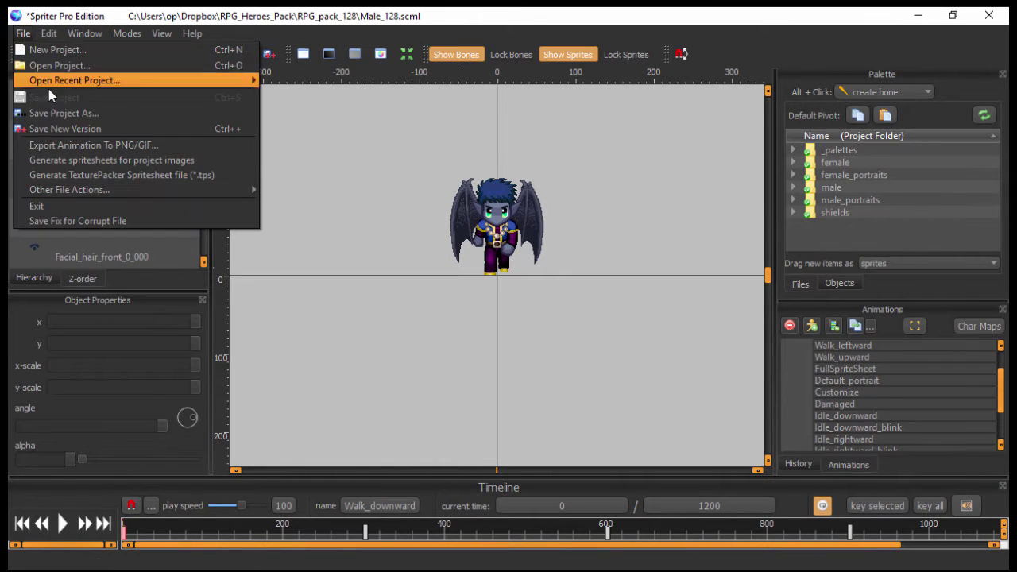
click(84, 150)
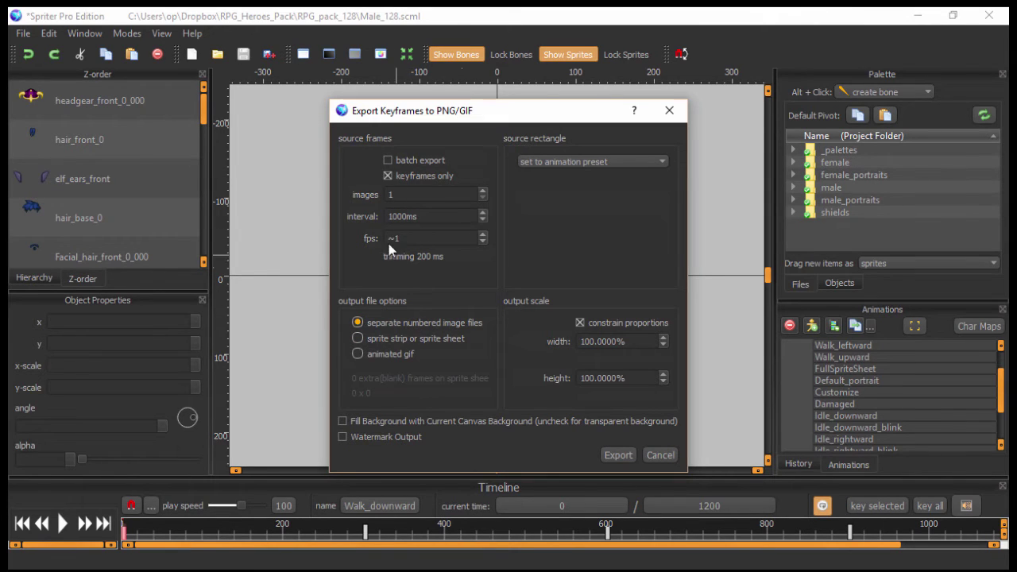
click(388, 160)
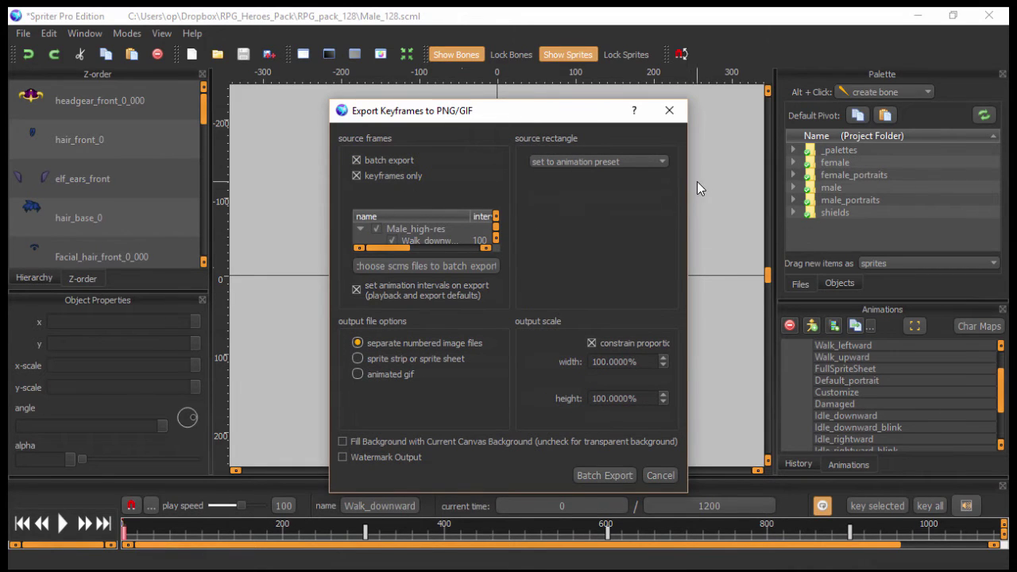
Step: Enlarge the export dialog, untick Male_high-res leaving only FullSpriteSheet, and output a sprite sheet
drag(689, 178, 914, 167)
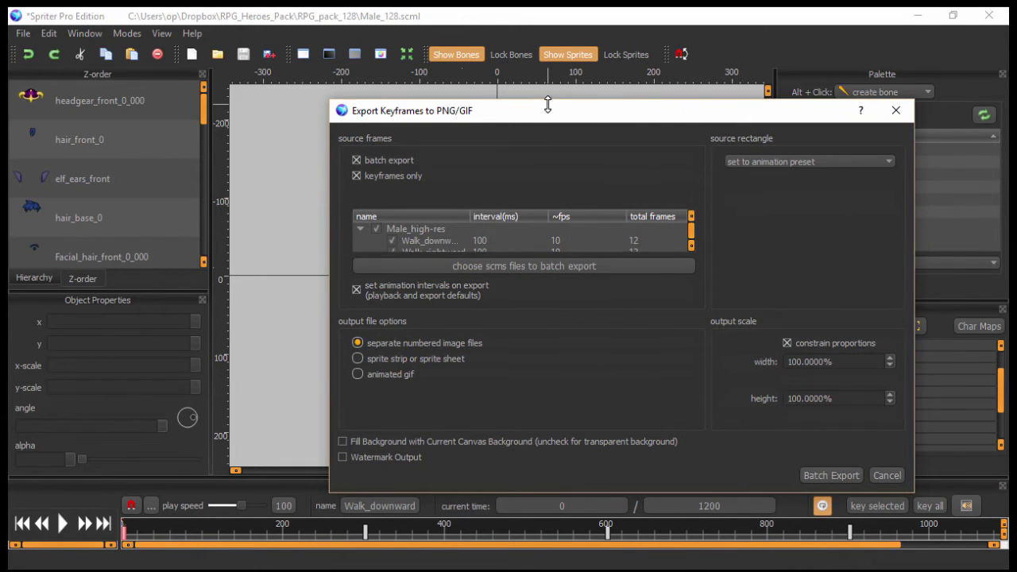
drag(549, 100, 557, 22)
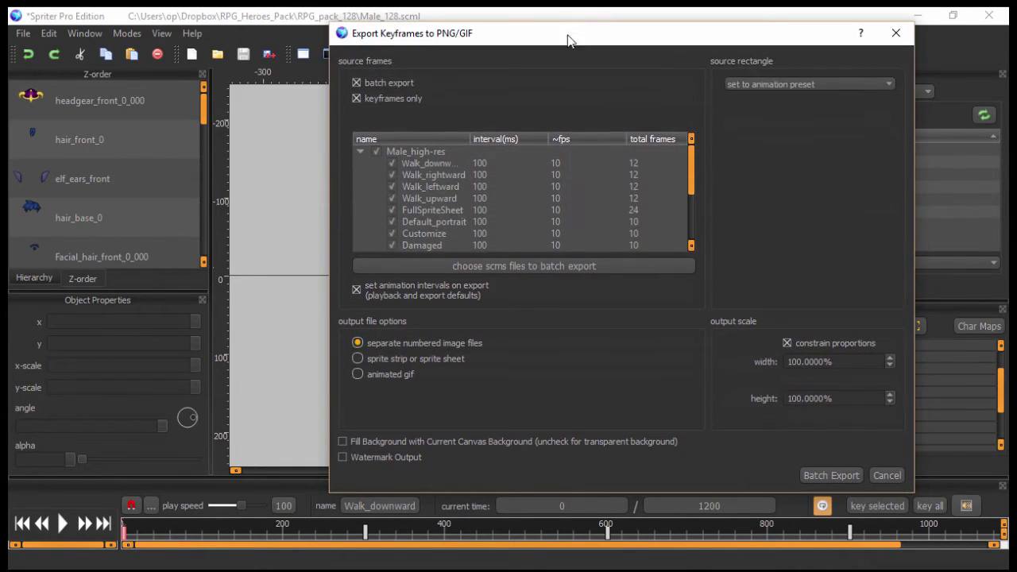
click(376, 151)
scroll(433, 230, down, 1)
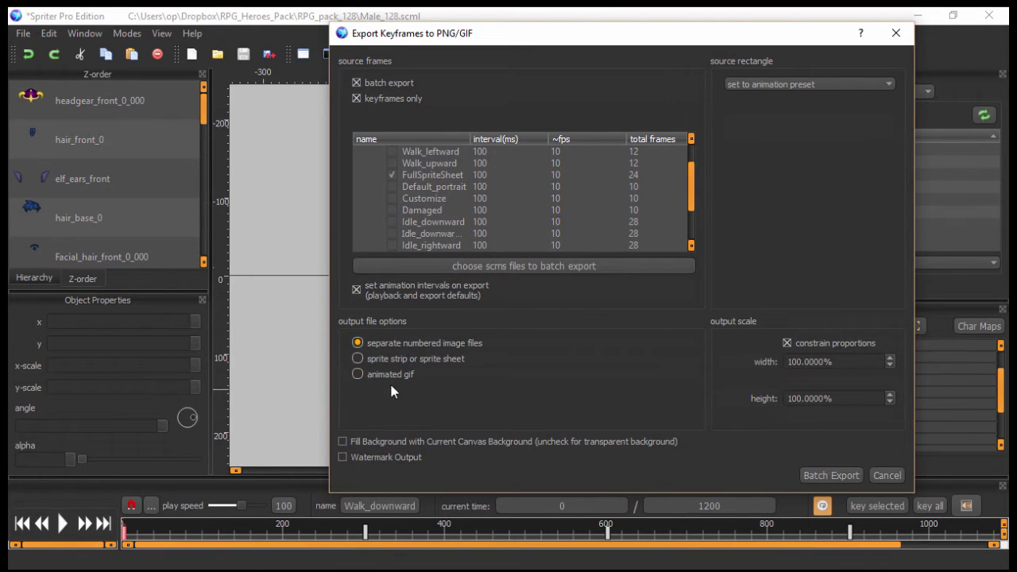
click(358, 359)
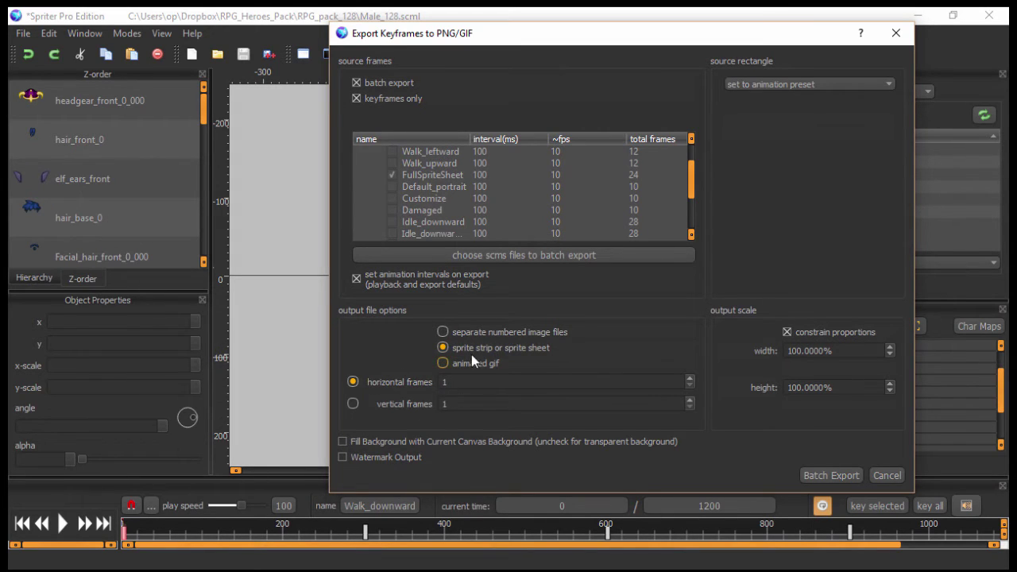
Step: Replace the horizontal frames value 1 with 3
click(466, 386)
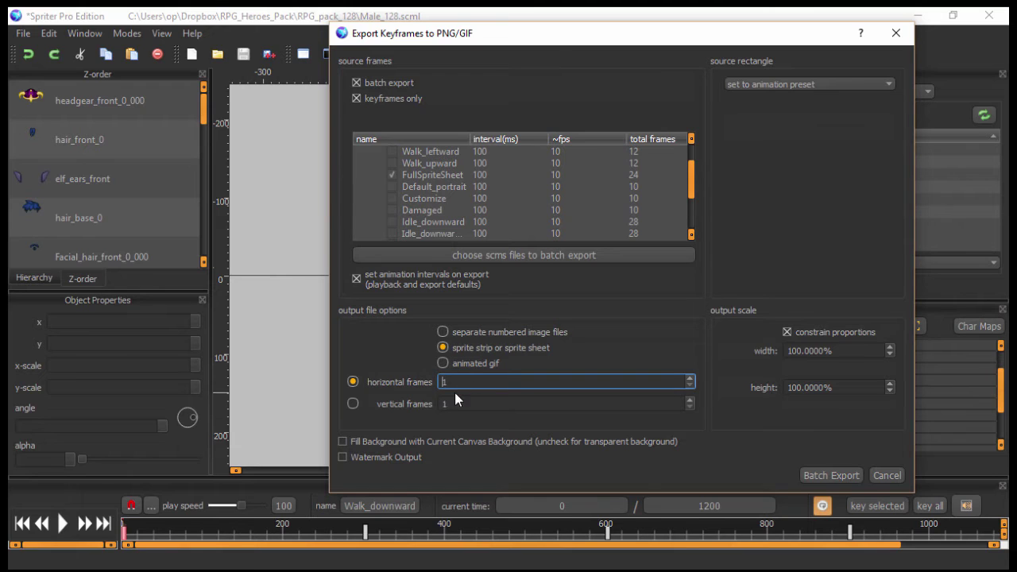
drag(456, 387, 289, 380)
text(3)
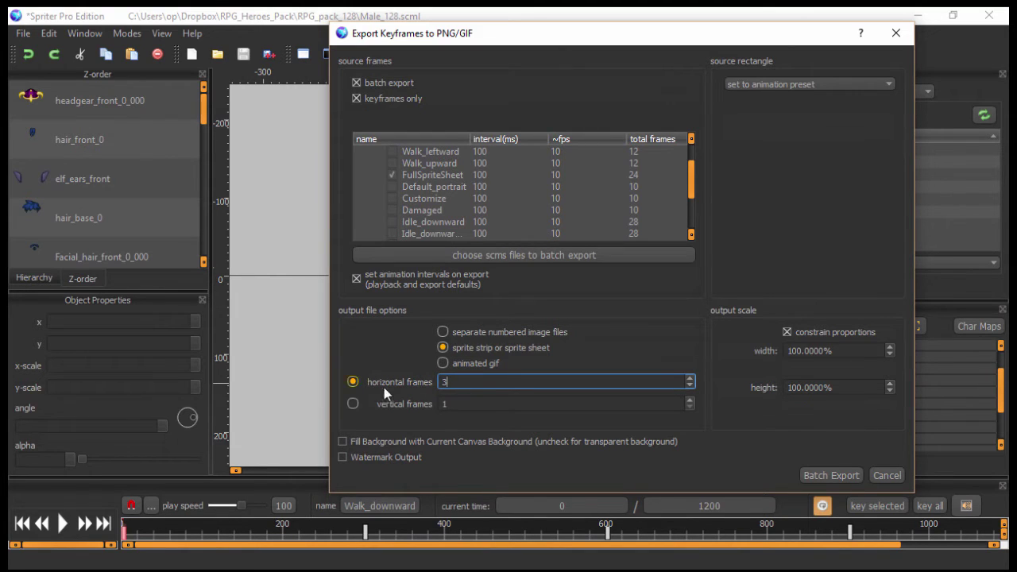
Step: Add DemonElf, HelmetKnight and PurpleKnight .scms files from Desktop\scms_files as batch variations
click(545, 255)
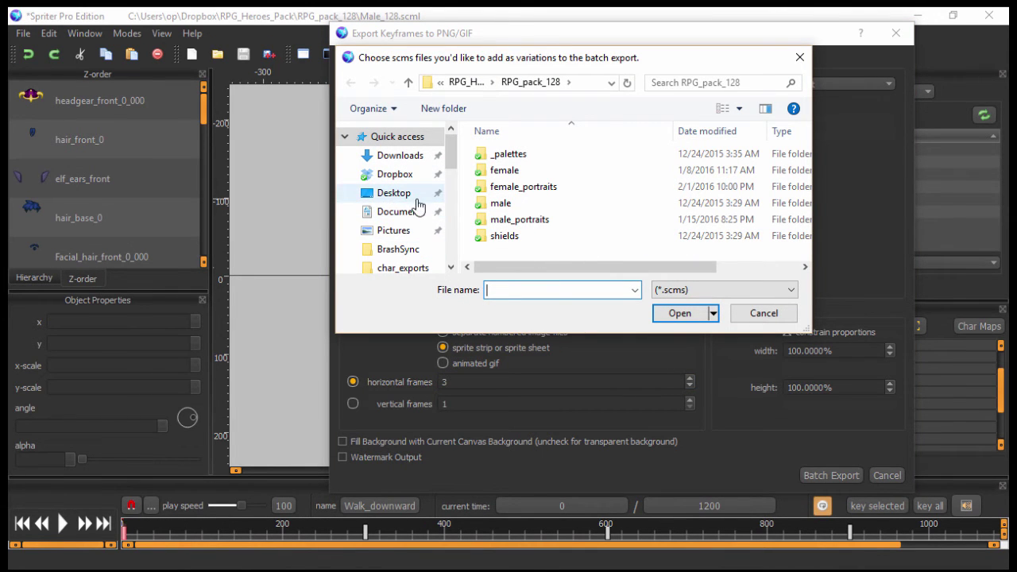
click(400, 197)
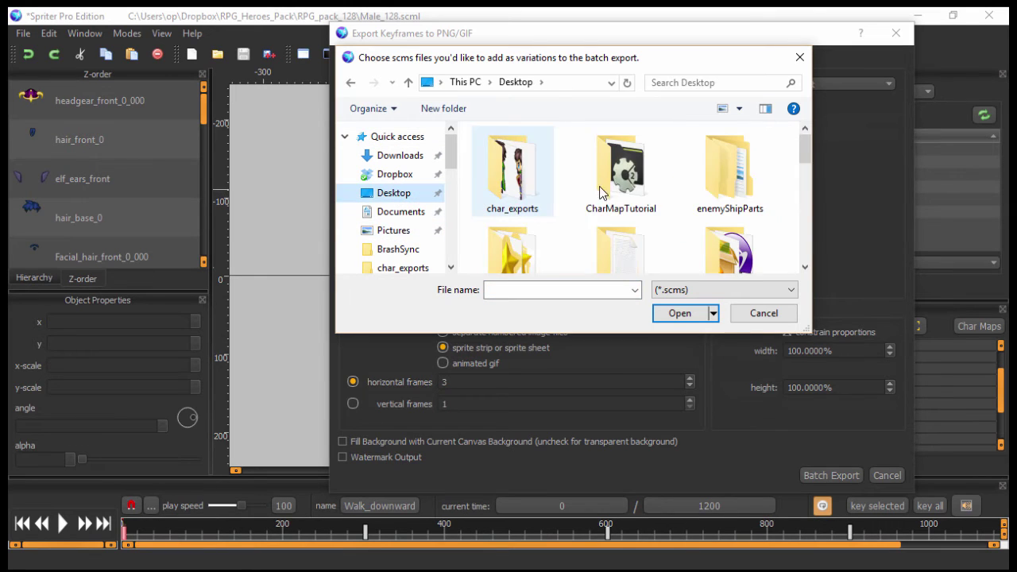
scroll(636, 166, down, 3)
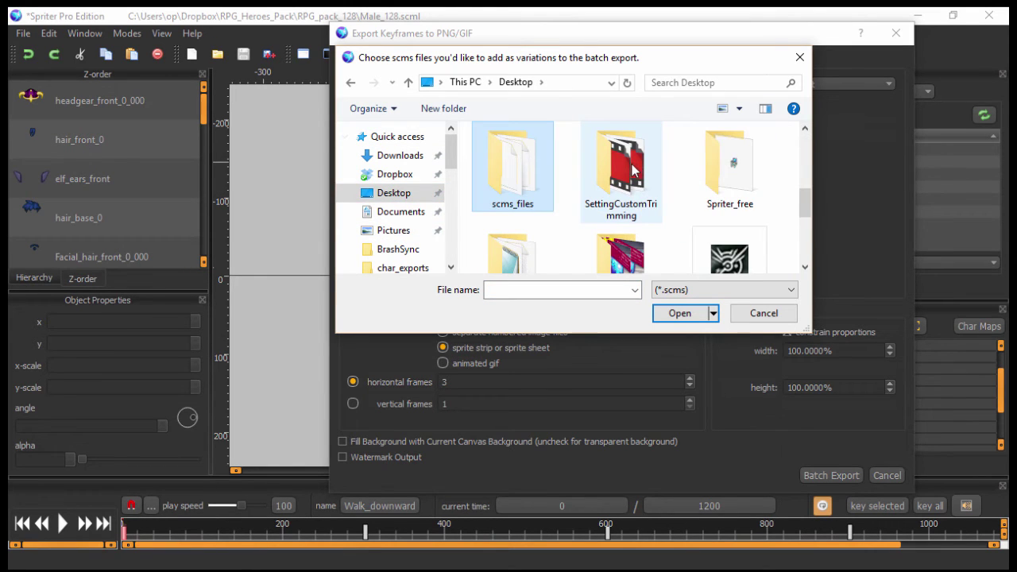
double_click(515, 167)
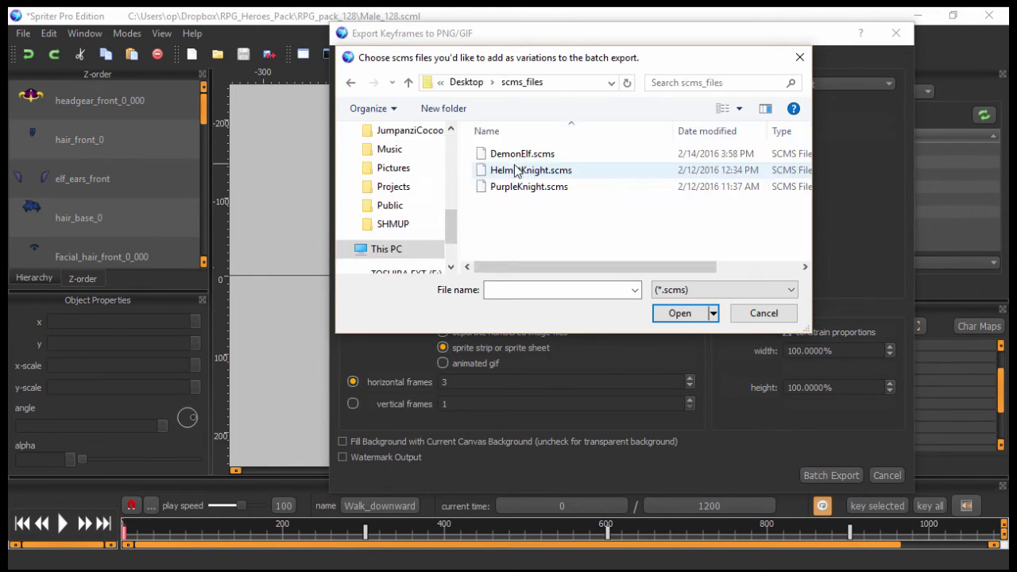
click(509, 154)
shift+click(522, 186)
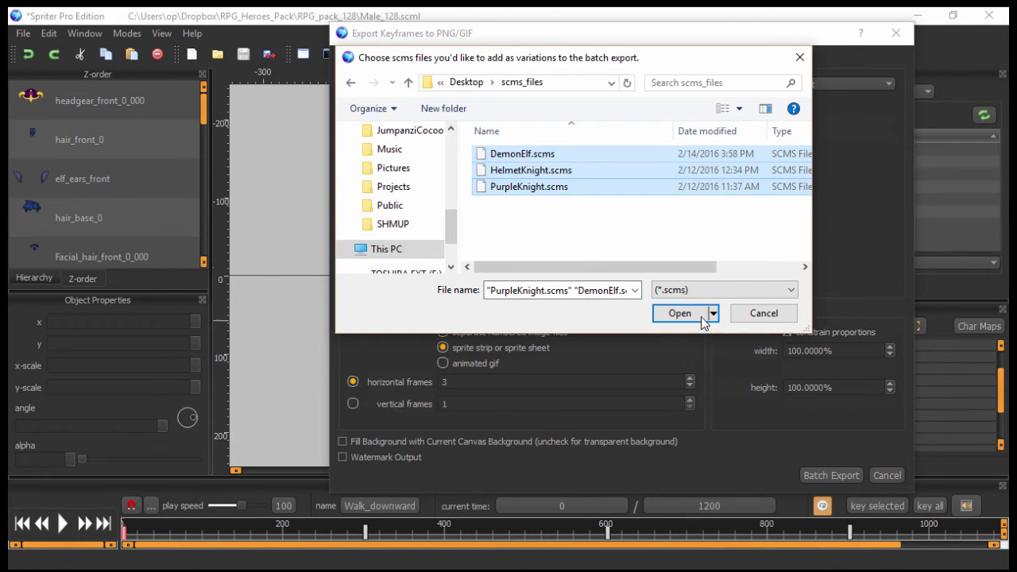
click(672, 316)
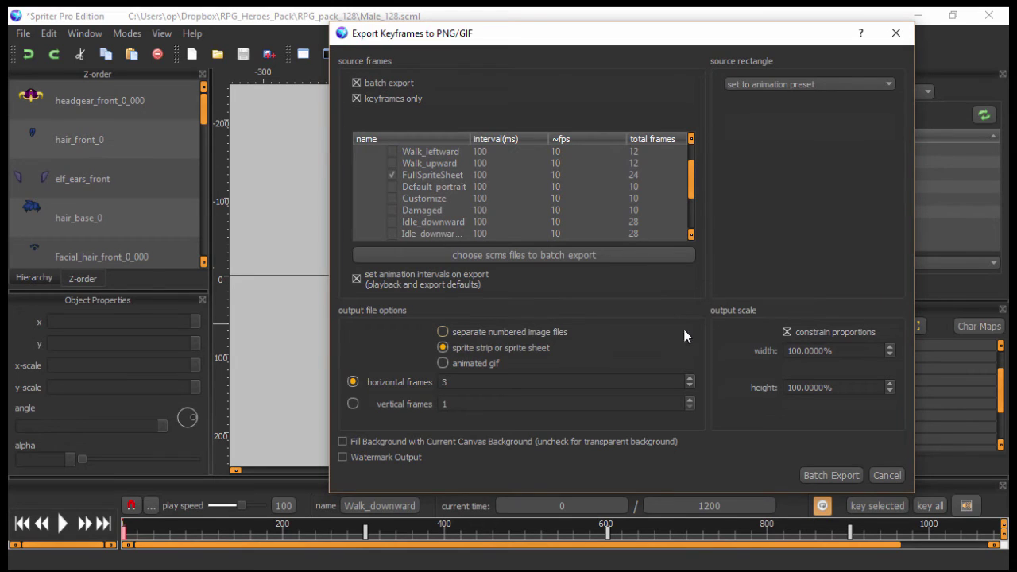
Step: Run Batch Export, saving the sprite sheets to the Desktop as 'character_'
click(831, 475)
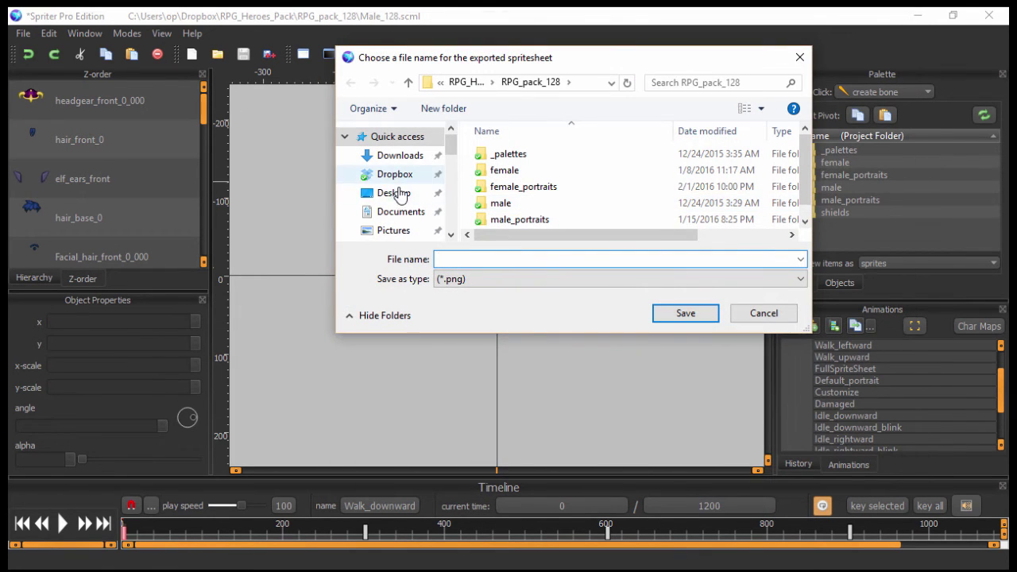
click(395, 194)
click(470, 261)
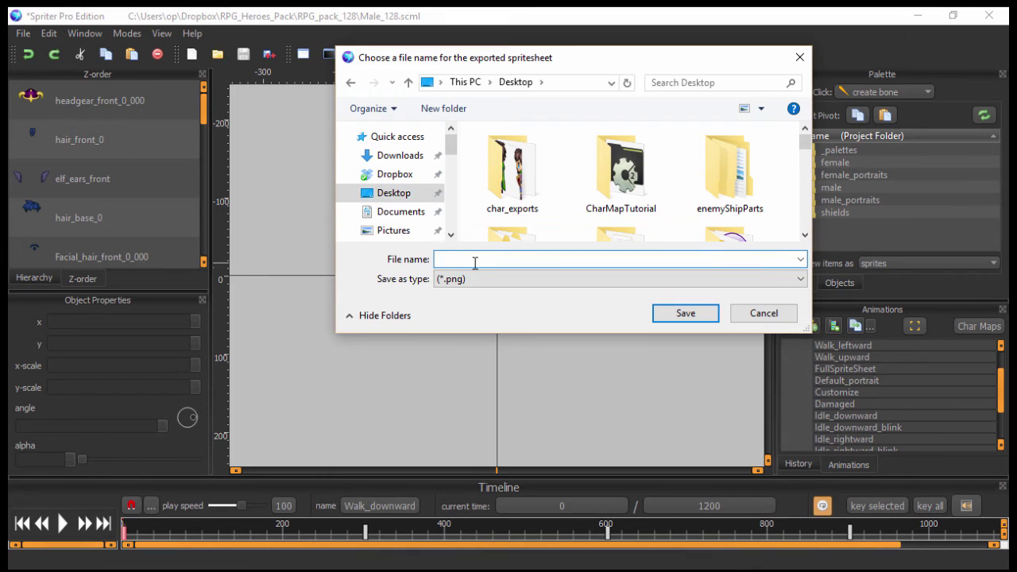
text(ch)
key(BackSpace)
key(BackSpace)
text(character_)
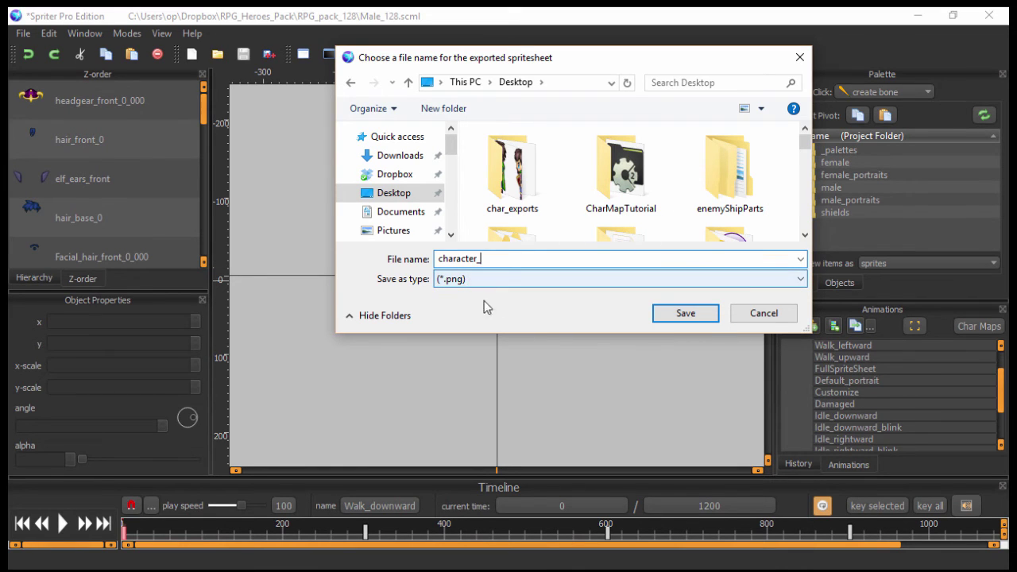
click(686, 315)
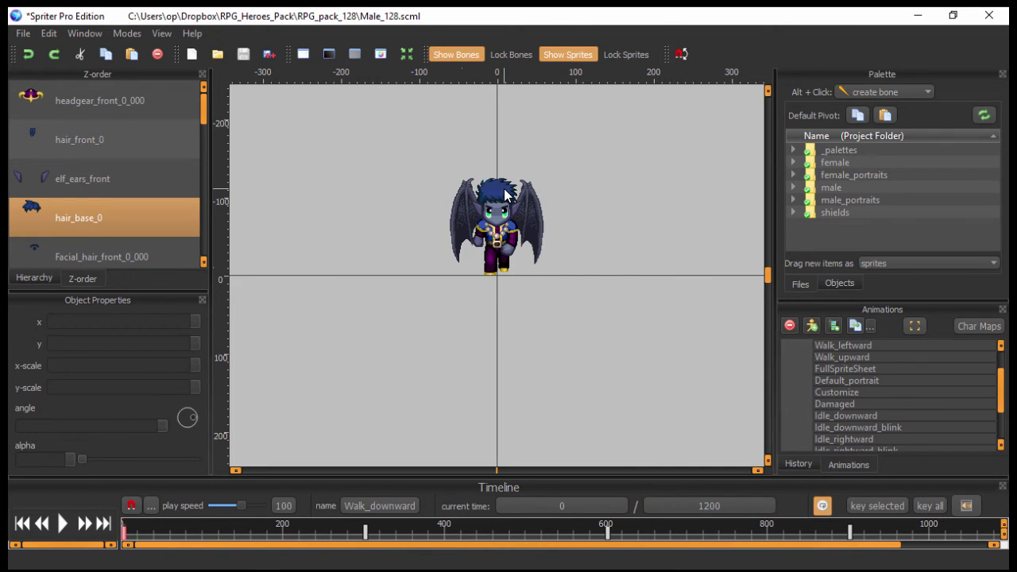
click(431, 248)
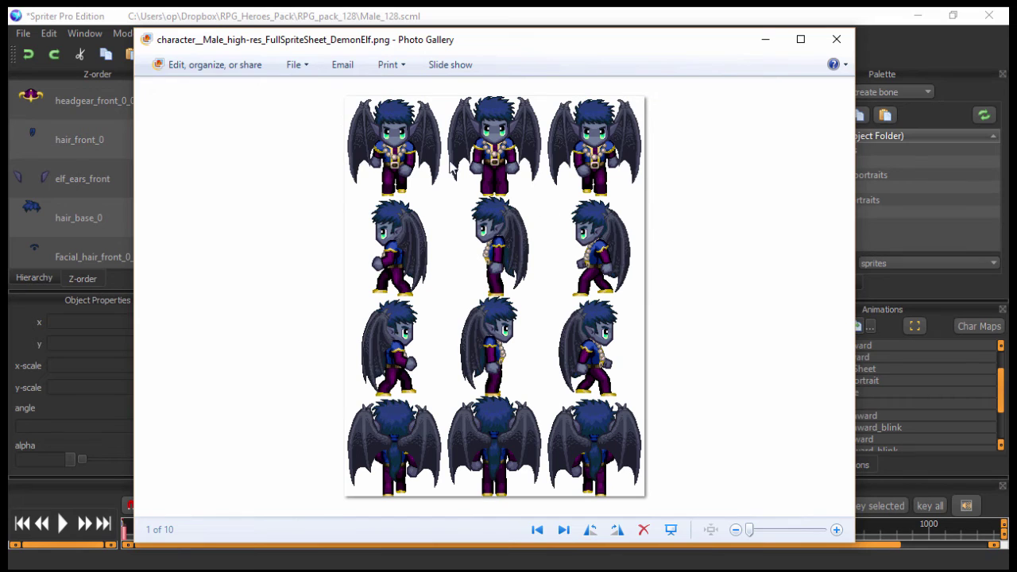
click(837, 39)
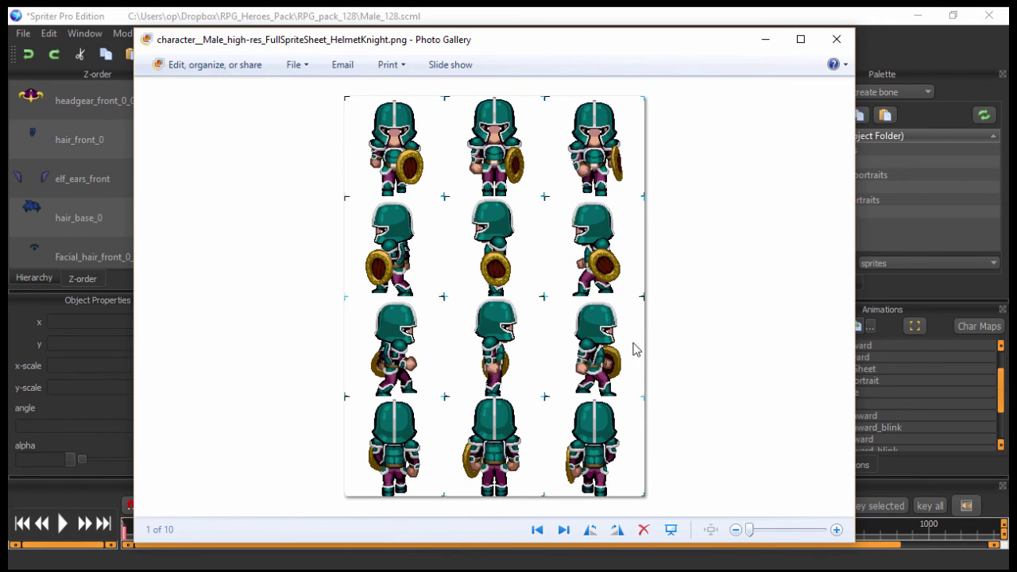
click(837, 39)
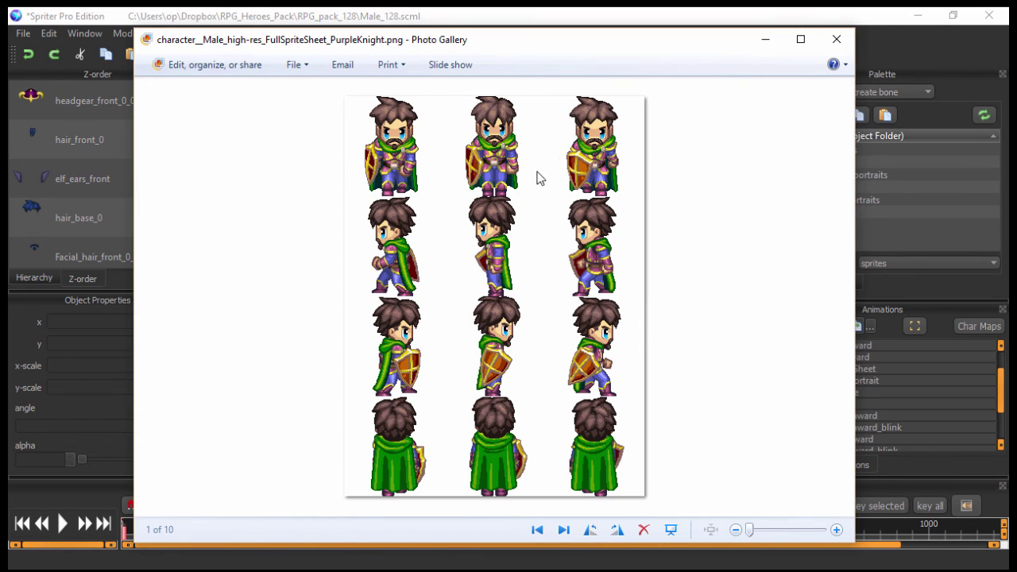
click(836, 39)
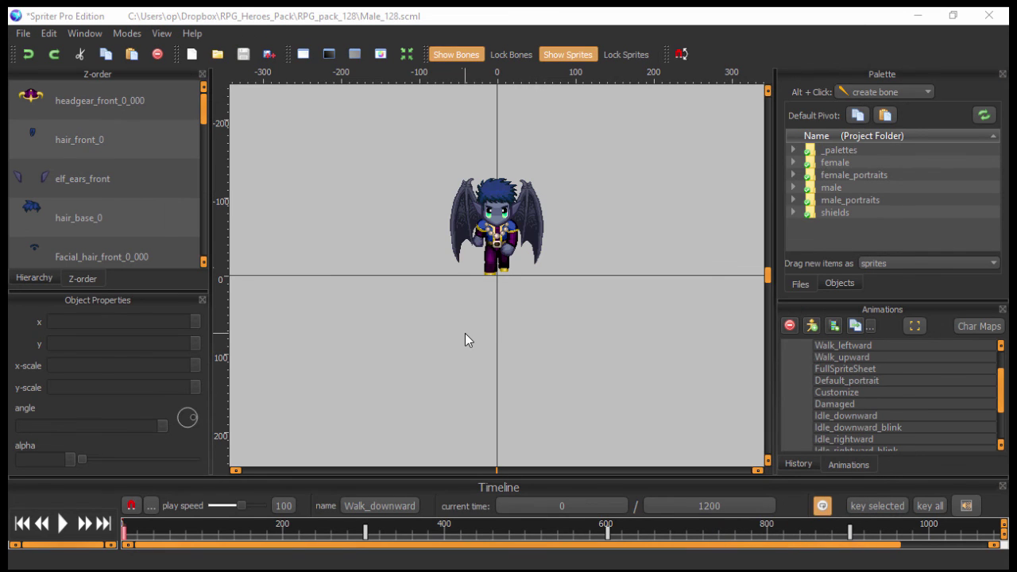